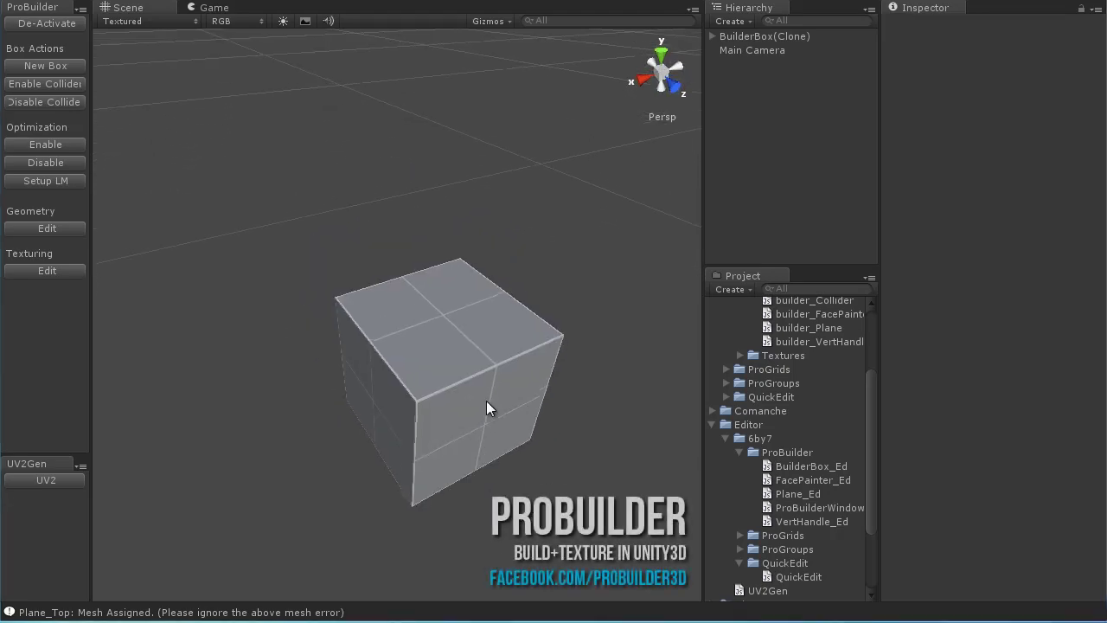
Step: Select BuilderBox and toggle its vertex Geometry editing on and off
{"action": "left_click", "coordinate": [458, 397]}
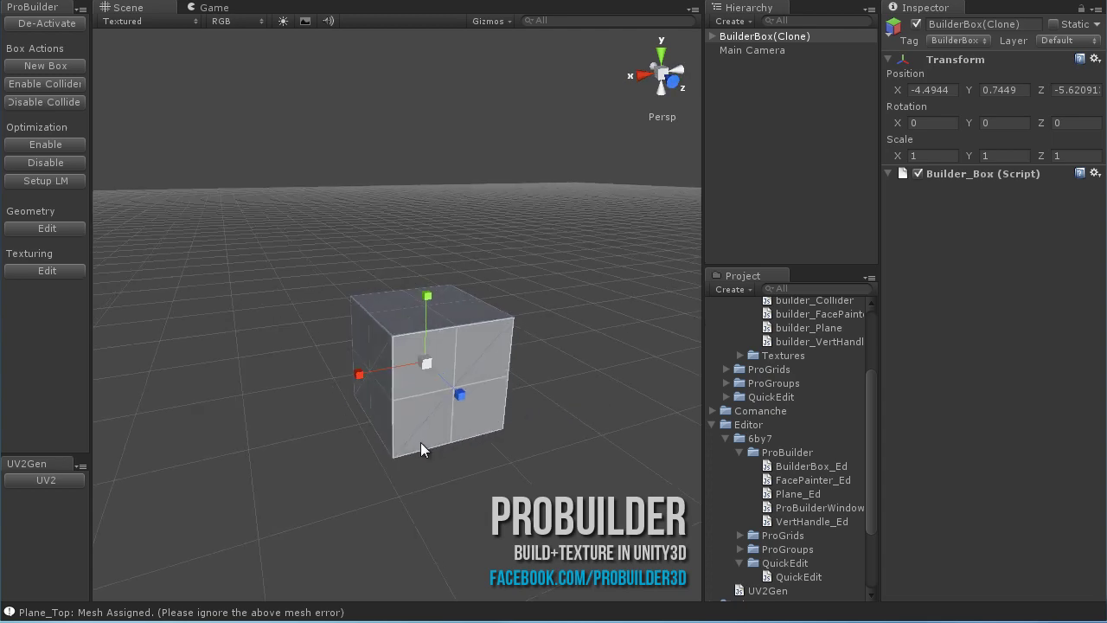
{"action": "left_click_drag", "start_coordinate": [420, 442], "coordinate": [228, 266], "text": "alt"}
{"action": "left_click", "coordinate": [57, 232]}
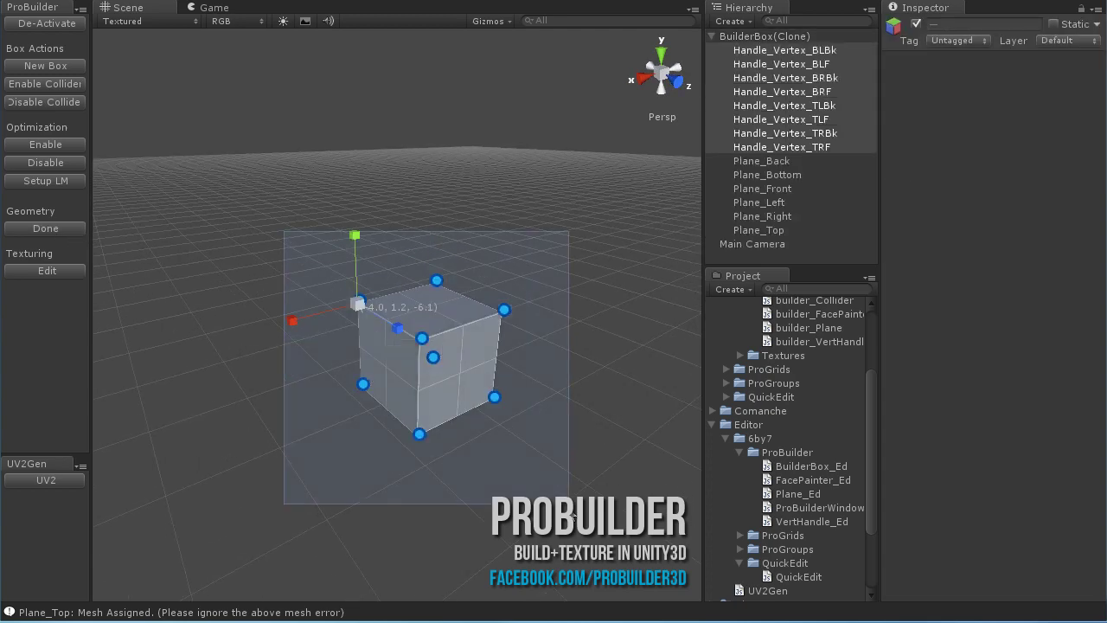
{"action": "left_click", "coordinate": [61, 229]}
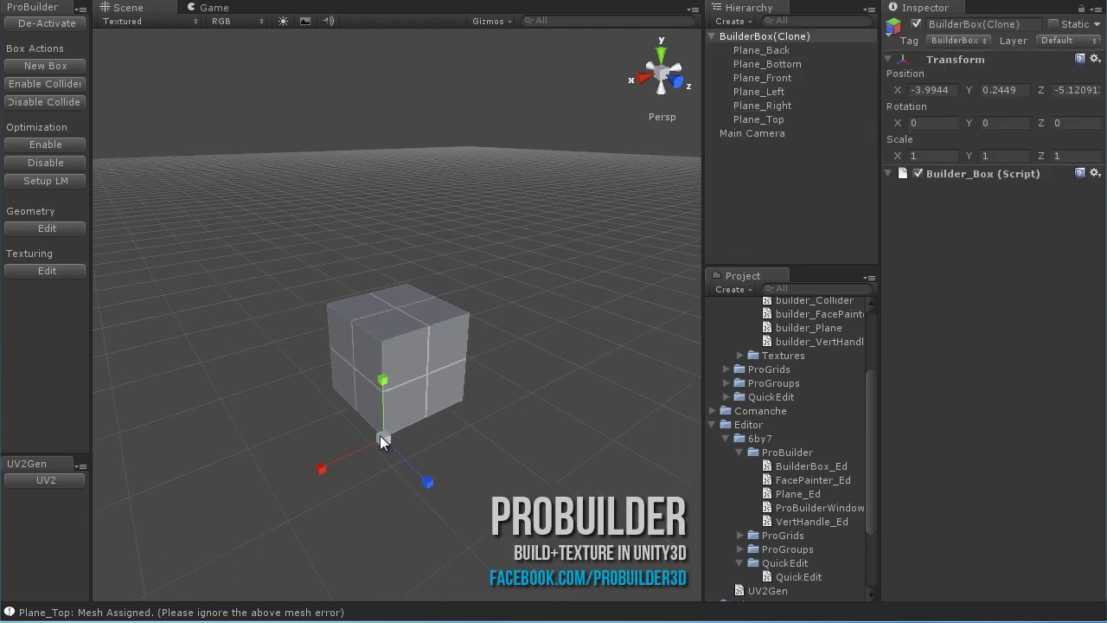
Step: Scale the box uniformly to about 3.93 and recheck that its vertex handles fit
{"action": "left_click_drag", "start_coordinate": [379, 435], "coordinate": [138, 265]}
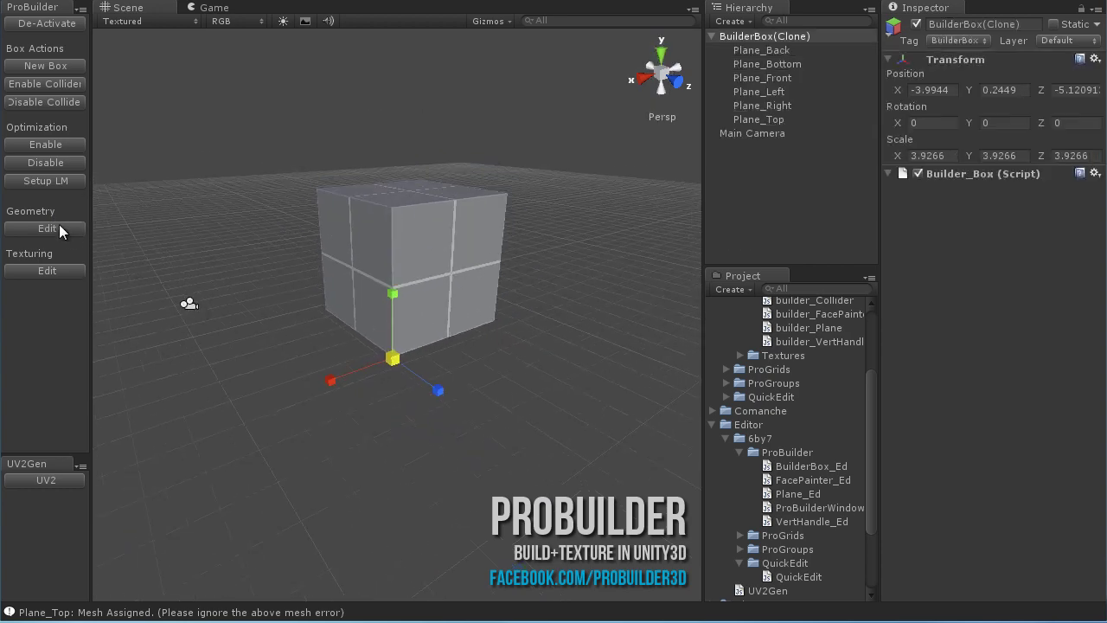
{"action": "left_click", "coordinate": [59, 229]}
{"action": "mouse_move", "coordinate": [343, 311]}
{"action": "left_mouse_down", "text": "alt"}
{"action": "mouse_move", "coordinate": [449, 296]}
{"action": "mouse_move", "coordinate": [461, 401]}
{"action": "mouse_move", "coordinate": [324, 374]}
{"action": "left_mouse_up", "text": "alt"}
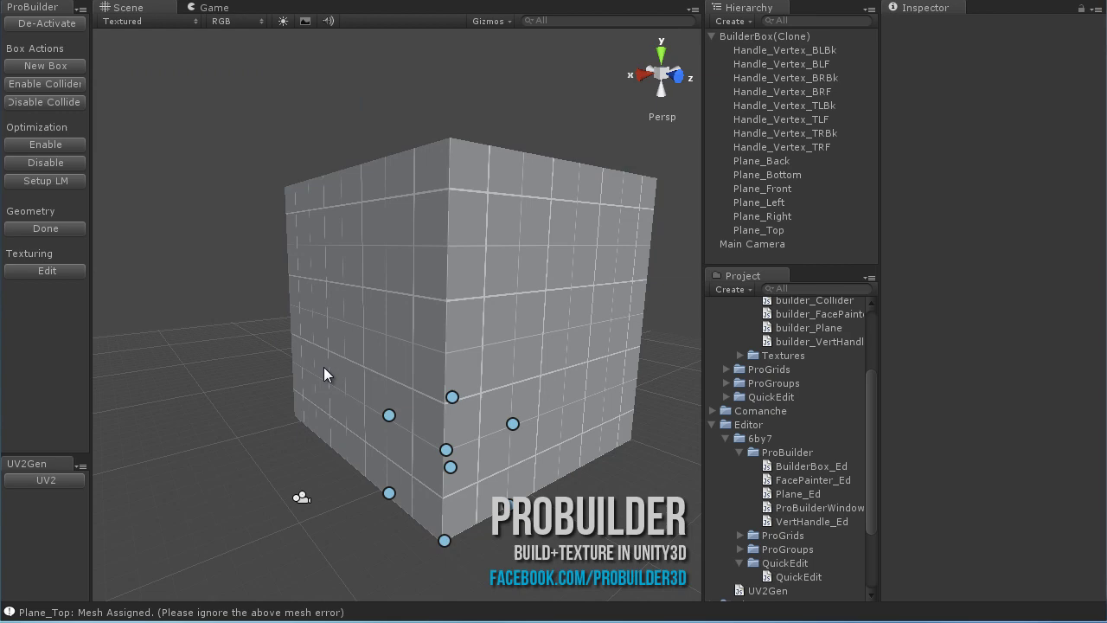
{"action": "left_click", "coordinate": [61, 229]}
Step: Rotate the box about 45 degrees around Z
{"action": "key", "text": "e"}
{"action": "left_click_drag", "start_coordinate": [531, 359], "coordinate": [417, 344], "text": "alt"}
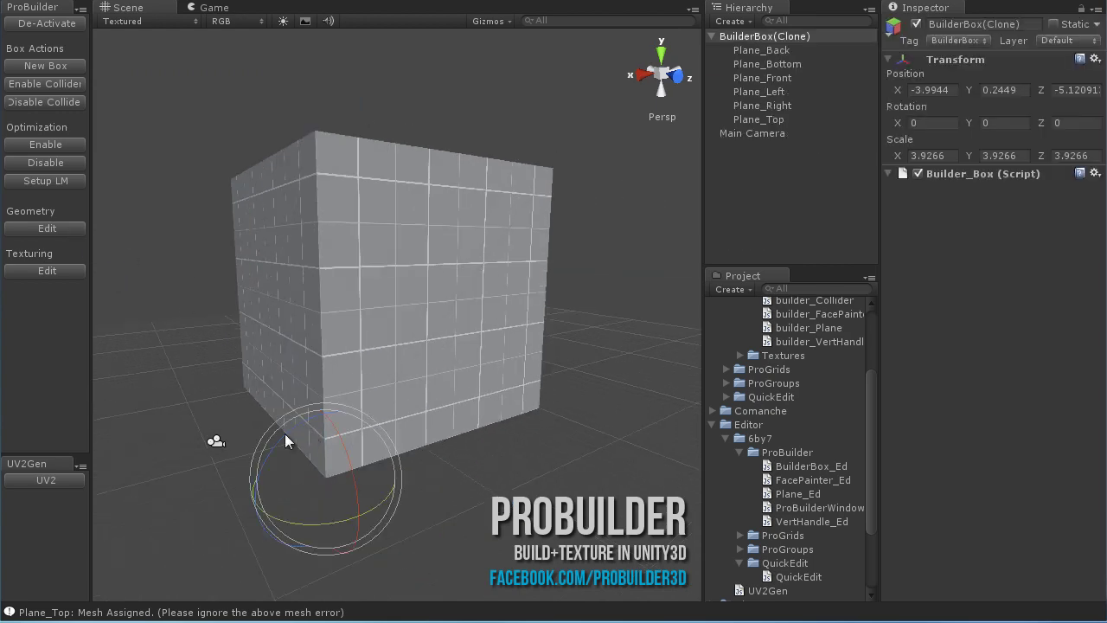
{"action": "left_click_drag", "start_coordinate": [285, 439], "coordinate": [410, 401]}
Step: Inspect the box's tiled texture in Texturing mode from several angles, then clear the selection
{"action": "left_click", "coordinate": [58, 268]}
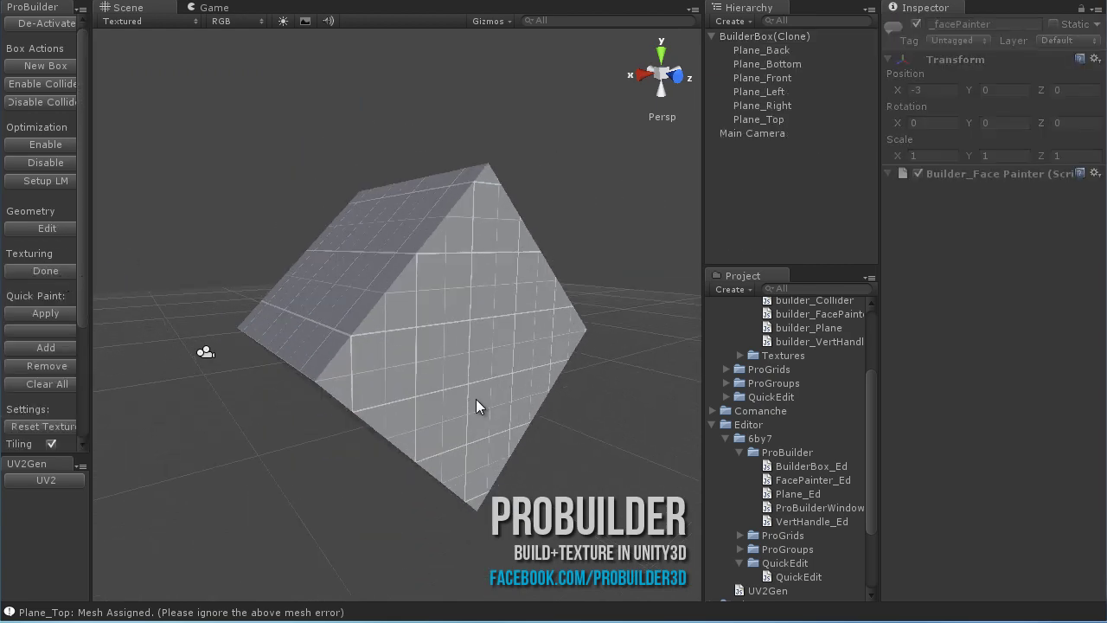
{"action": "mouse_move", "coordinate": [476, 407]}
{"action": "left_mouse_down", "text": "alt"}
{"action": "mouse_move", "coordinate": [574, 365]}
{"action": "mouse_move", "coordinate": [120, 201]}
{"action": "left_mouse_up", "text": "alt"}
{"action": "left_click", "coordinate": [50, 270]}
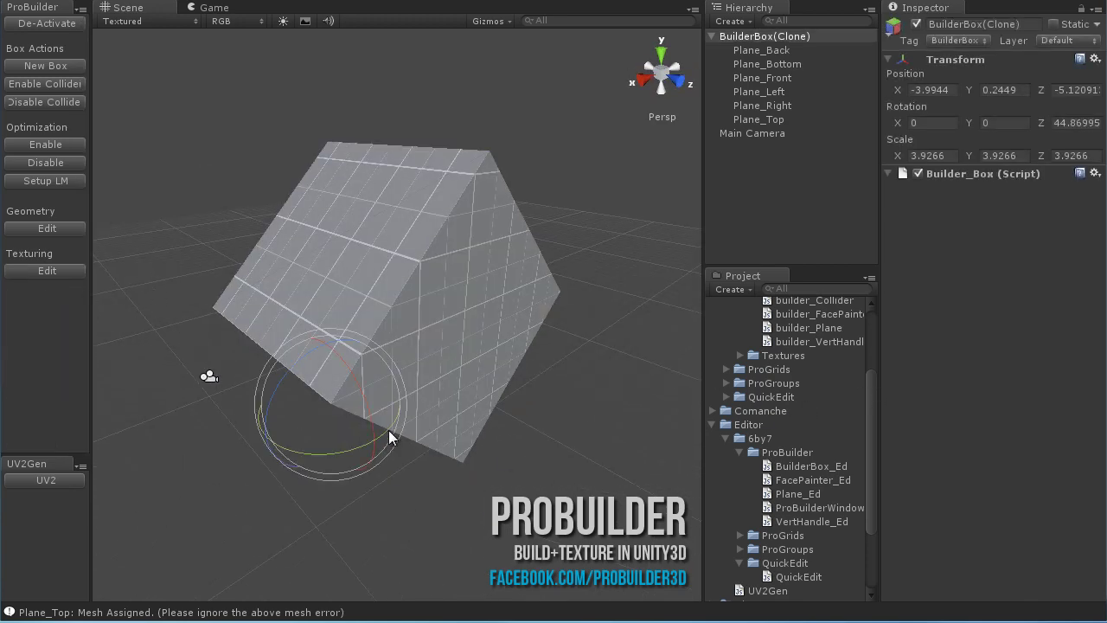
{"action": "scroll", "coordinate": [293, 383], "scroll_direction": "up", "scroll_amount": 5}
{"action": "left_click", "coordinate": [46, 270]}
{"action": "left_click_drag", "start_coordinate": [121, 299], "coordinate": [366, 336], "text": "alt"}
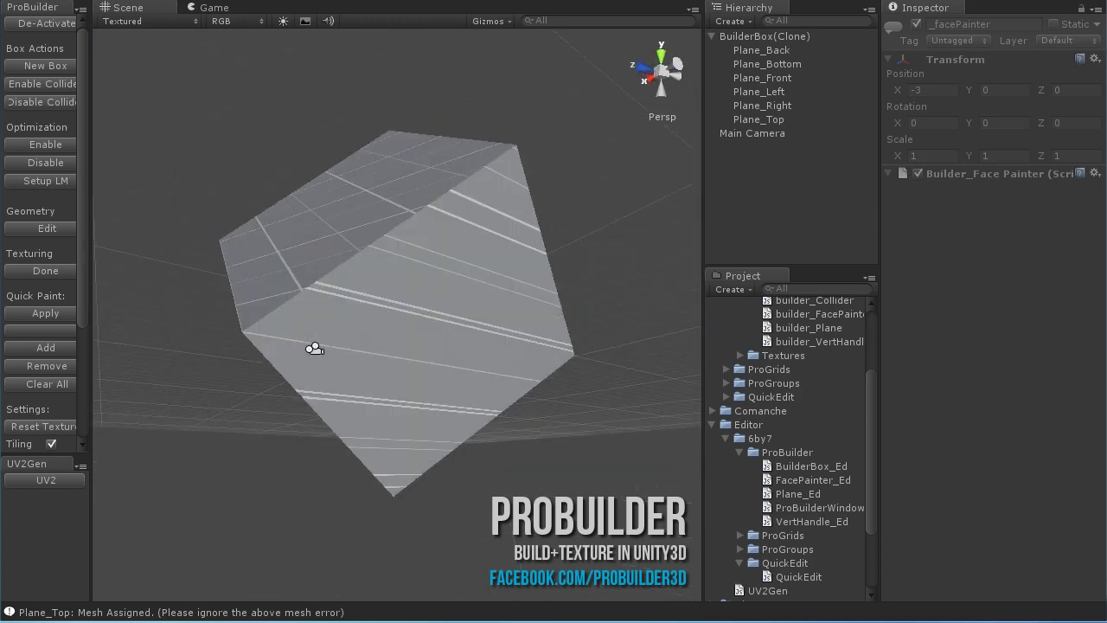
{"action": "mouse_move", "coordinate": [365, 344]}
{"action": "left_mouse_down", "text": "alt"}
{"action": "mouse_move", "coordinate": [256, 332]}
{"action": "mouse_move", "coordinate": [268, 328]}
{"action": "left_mouse_up", "text": "alt"}
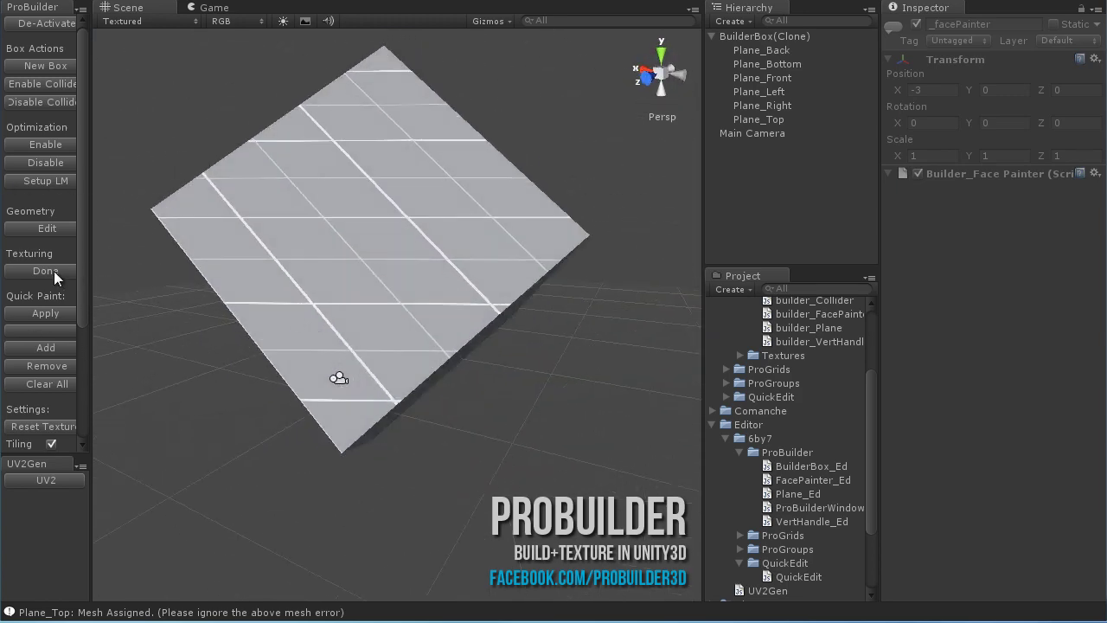
{"action": "left_click", "coordinate": [46, 271]}
{"action": "left_click", "coordinate": [515, 428]}
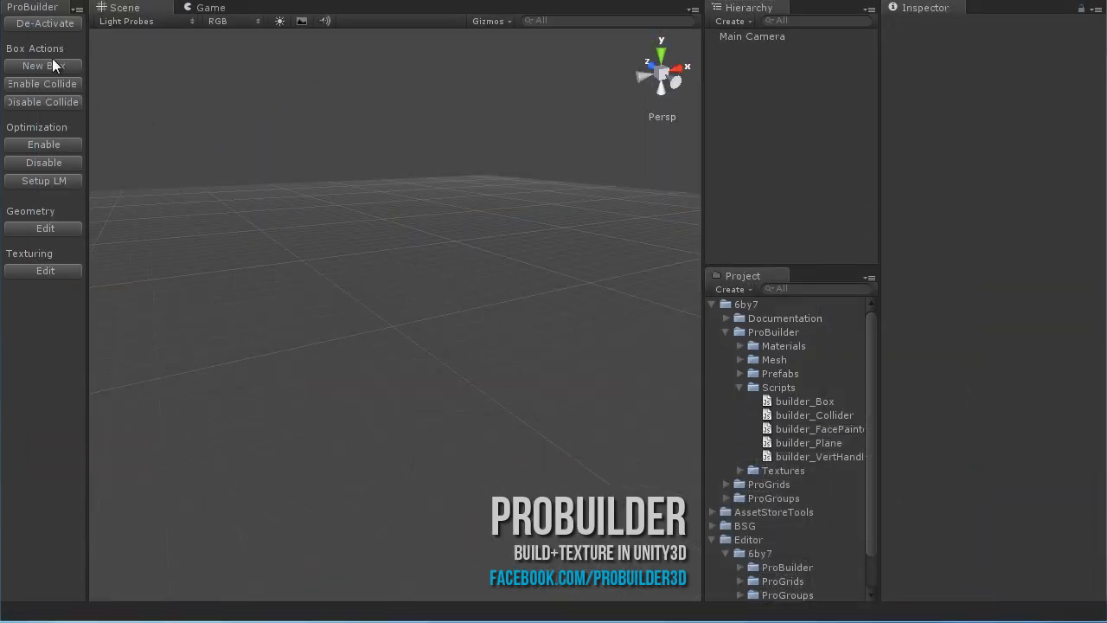
Step: Create a new box and scale it uniformly to about 3.23
{"action": "left_click", "coordinate": [48, 66]}
{"action": "scroll", "coordinate": [377, 337], "scroll_direction": "up", "scroll_amount": 3}
{"action": "scroll", "coordinate": [438, 378], "scroll_direction": "up", "scroll_amount": 5}
{"action": "scroll", "coordinate": [412, 387], "scroll_direction": "down", "scroll_amount": 4}
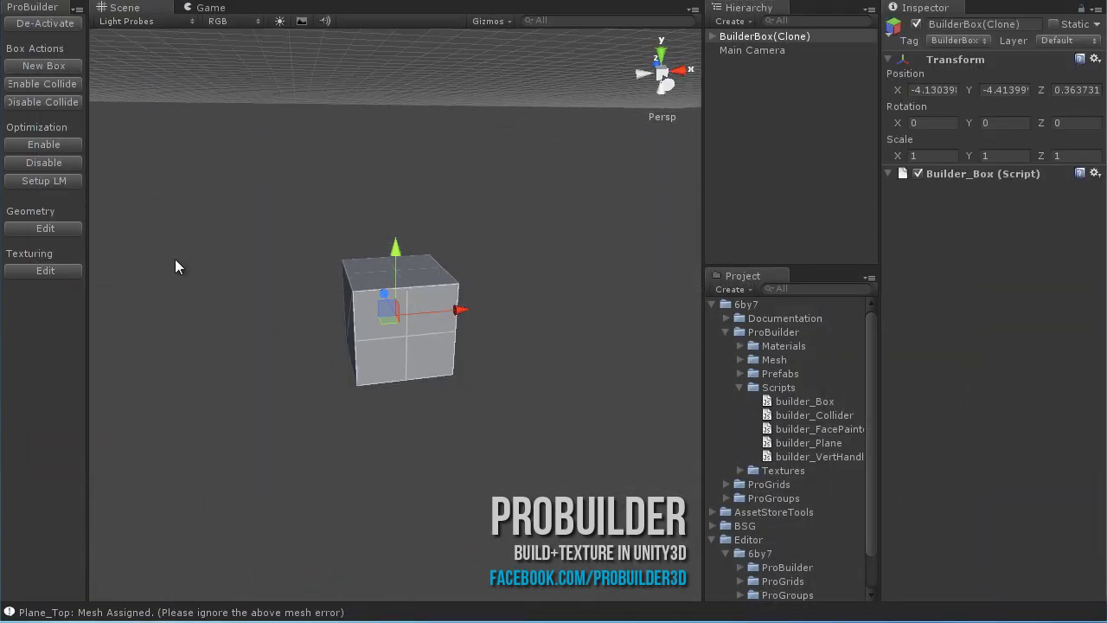
{"action": "key", "text": "r"}
{"action": "left_click_drag", "start_coordinate": [395, 313], "coordinate": [421, 139]}
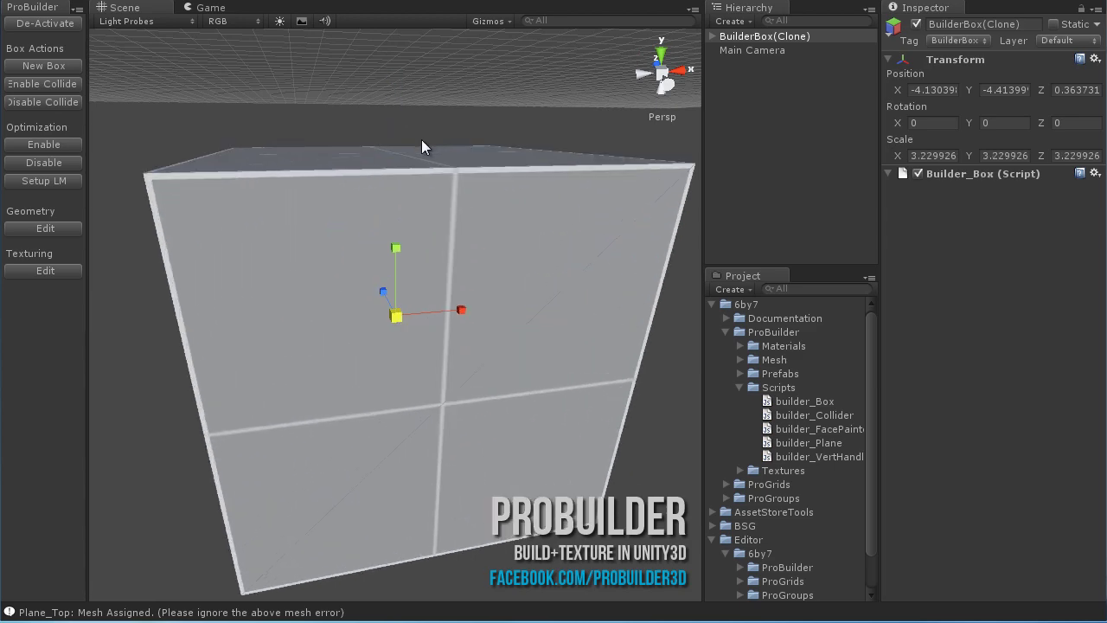
{"action": "scroll", "coordinate": [316, 298], "scroll_direction": "down", "scroll_amount": 3}
Step: Raise the box's four top vertices along Y to make it a tall block
{"action": "left_click", "coordinate": [45, 229]}
{"action": "left_click_drag", "start_coordinate": [259, 363], "coordinate": [334, 381], "text": "alt"}
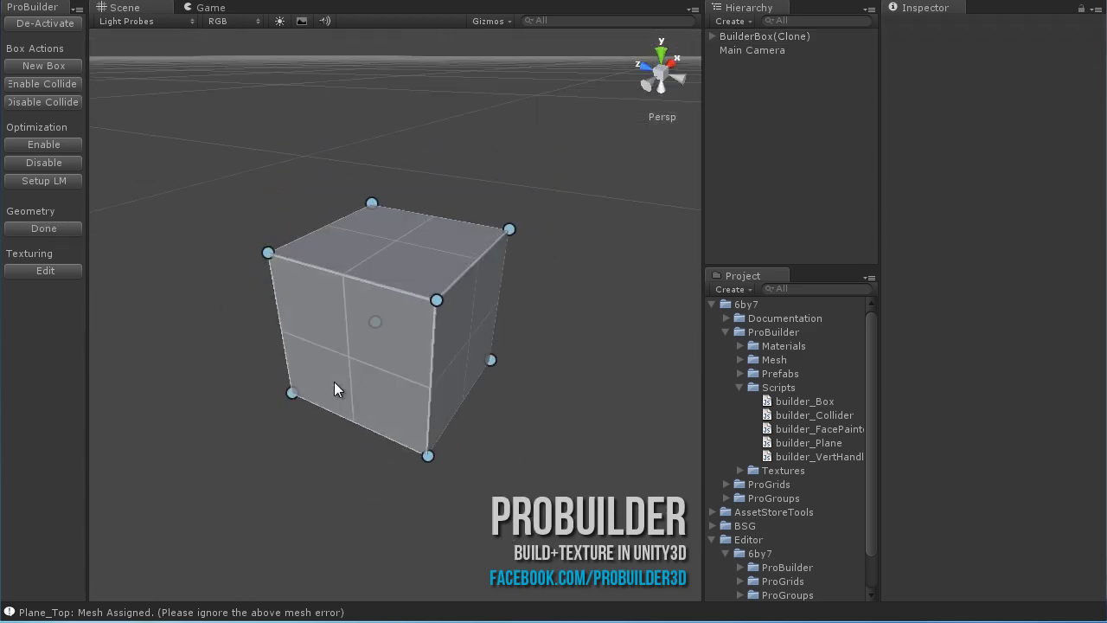
{"action": "left_click", "coordinate": [371, 275]}
{"action": "left_click_drag", "start_coordinate": [381, 160], "coordinate": [387, 80]}
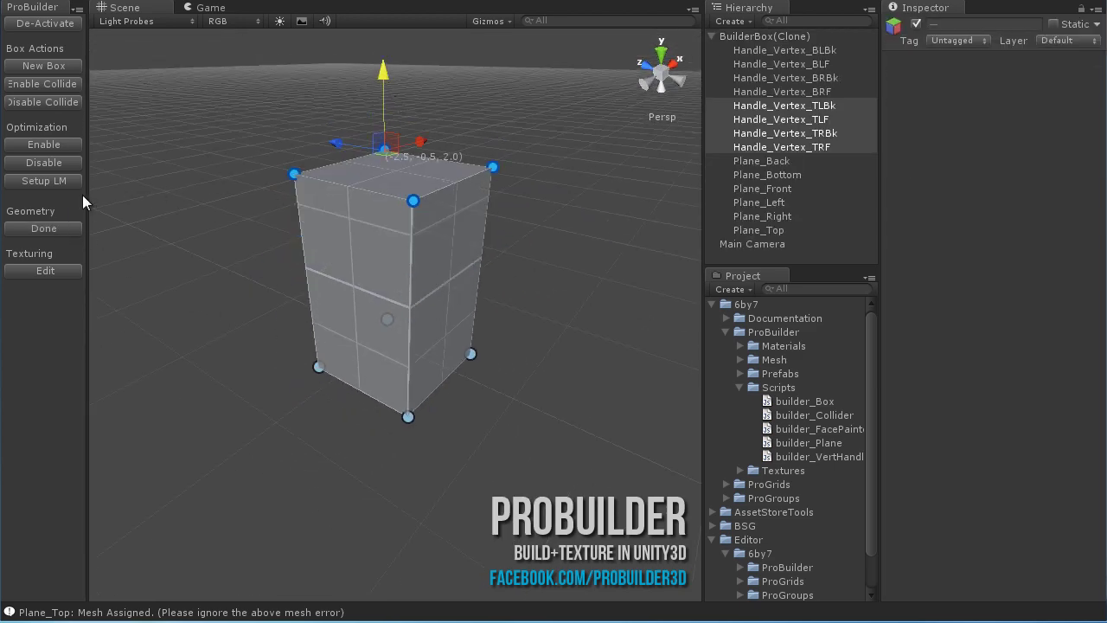
{"action": "left_click", "coordinate": [43, 229]}
Step: Rotate the tall box, raise its four top vertices along the tilt, and enter Texturing mode
{"action": "key", "text": "e"}
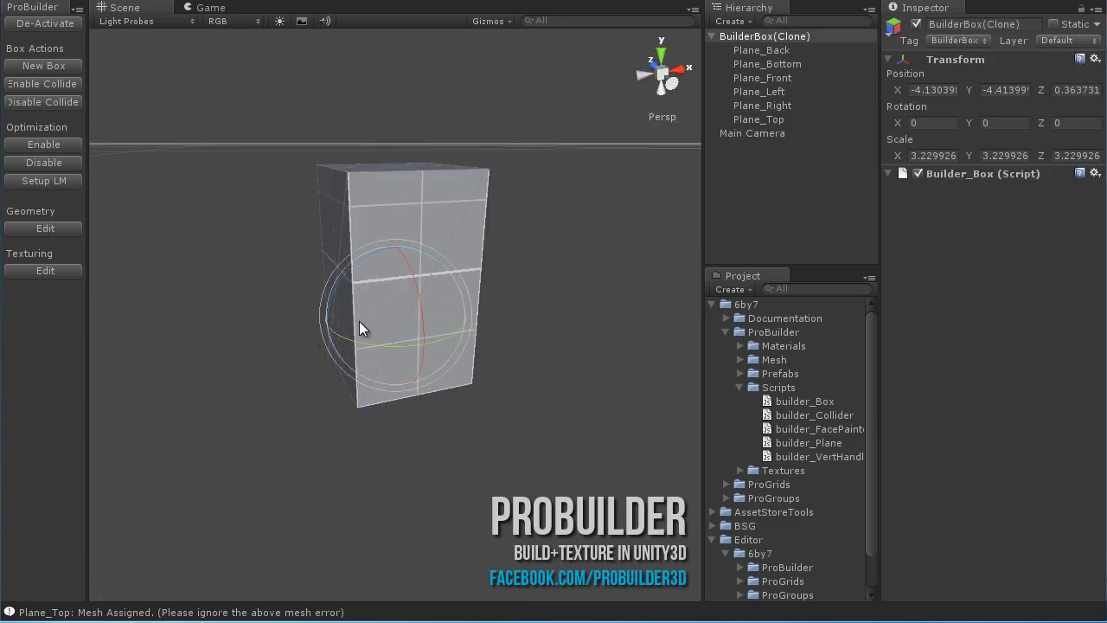
{"action": "mouse_move", "coordinate": [359, 321]}
{"action": "left_mouse_down"}
{"action": "mouse_move", "coordinate": [511, 164]}
{"action": "mouse_move", "coordinate": [348, 229]}
{"action": "left_mouse_up"}
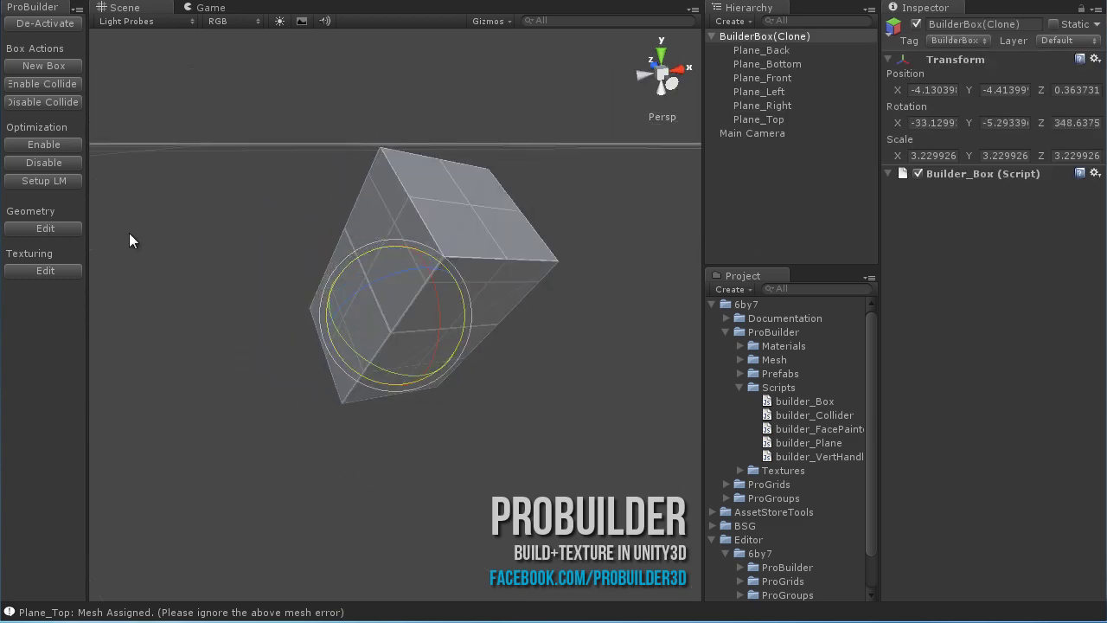
{"action": "left_click", "coordinate": [50, 228]}
{"action": "mouse_move", "coordinate": [206, 289]}
{"action": "left_mouse_down", "text": "alt"}
{"action": "mouse_move", "coordinate": [470, 243]}
{"action": "mouse_move", "coordinate": [412, 342]}
{"action": "mouse_move", "coordinate": [512, 194]}
{"action": "left_mouse_up", "text": "alt"}
{"action": "mouse_move", "coordinate": [468, 129]}
{"action": "left_mouse_down"}
{"action": "mouse_move", "coordinate": [568, 17]}
{"action": "mouse_move", "coordinate": [523, 143]}
{"action": "mouse_move", "coordinate": [501, 160]}
{"action": "left_mouse_up"}
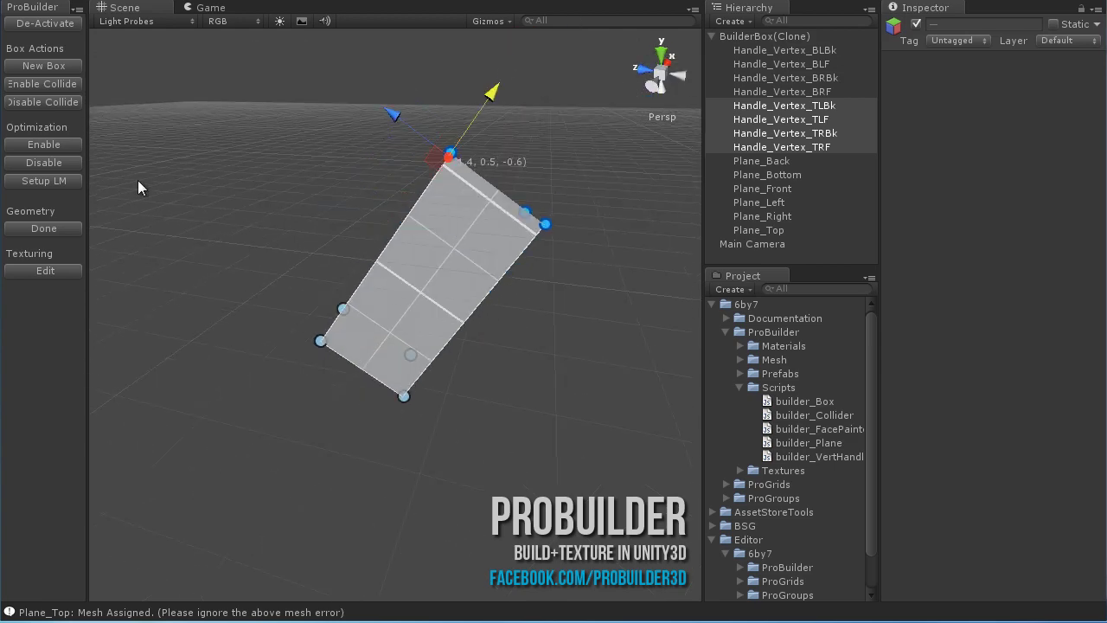
{"action": "left_click", "coordinate": [66, 228]}
{"action": "left_click", "coordinate": [63, 271]}
{"action": "mouse_move", "coordinate": [240, 340]}
{"action": "left_mouse_down", "text": "alt"}
{"action": "mouse_move", "coordinate": [425, 268]}
{"action": "mouse_move", "coordinate": [342, 222]}
{"action": "mouse_move", "coordinate": [390, 282]}
{"action": "mouse_move", "coordinate": [312, 354]}
{"action": "mouse_move", "coordinate": [413, 392]}
{"action": "left_mouse_up", "text": "alt"}
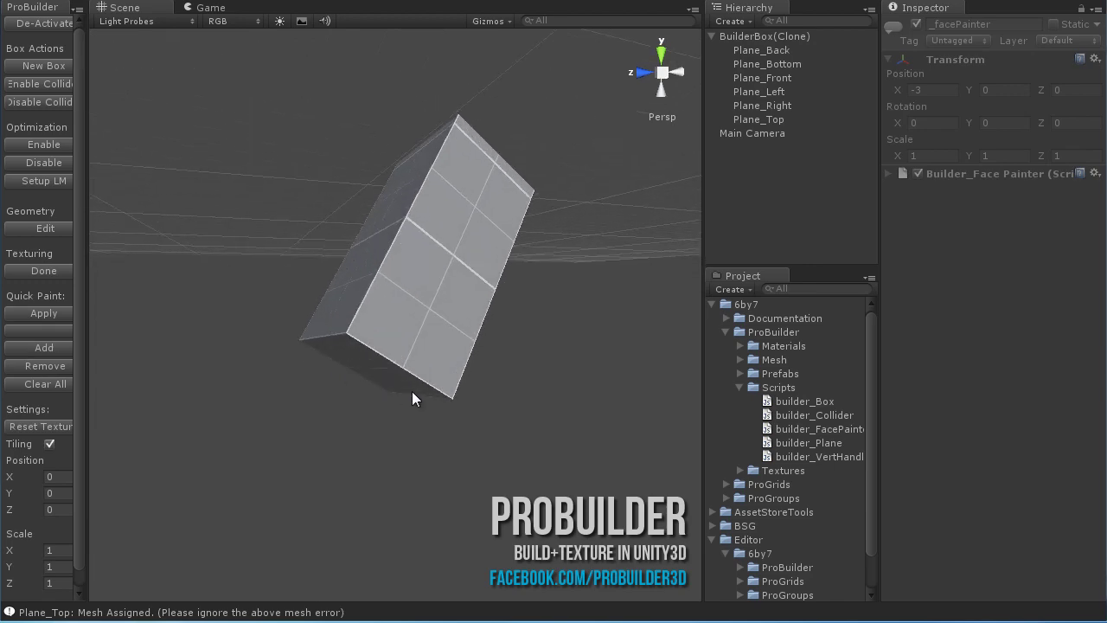
Step: Select Plane_Left and orbit around the box to inspect its Builder_Plane tiling settings
{"action": "left_click", "coordinate": [409, 269]}
{"action": "mouse_move", "coordinate": [409, 269]}
{"action": "left_mouse_down", "text": "alt"}
{"action": "mouse_move", "coordinate": [463, 353]}
{"action": "mouse_move", "coordinate": [398, 388]}
{"action": "mouse_move", "coordinate": [445, 395]}
{"action": "mouse_move", "coordinate": [282, 450]}
{"action": "mouse_move", "coordinate": [205, 439]}
{"action": "mouse_move", "coordinate": [451, 440]}
{"action": "mouse_move", "coordinate": [670, 389]}
{"action": "mouse_move", "coordinate": [383, 343]}
{"action": "mouse_move", "coordinate": [568, 384]}
{"action": "mouse_move", "coordinate": [603, 321]}
{"action": "mouse_move", "coordinate": [515, 217]}
{"action": "left_mouse_up", "text": "alt"}
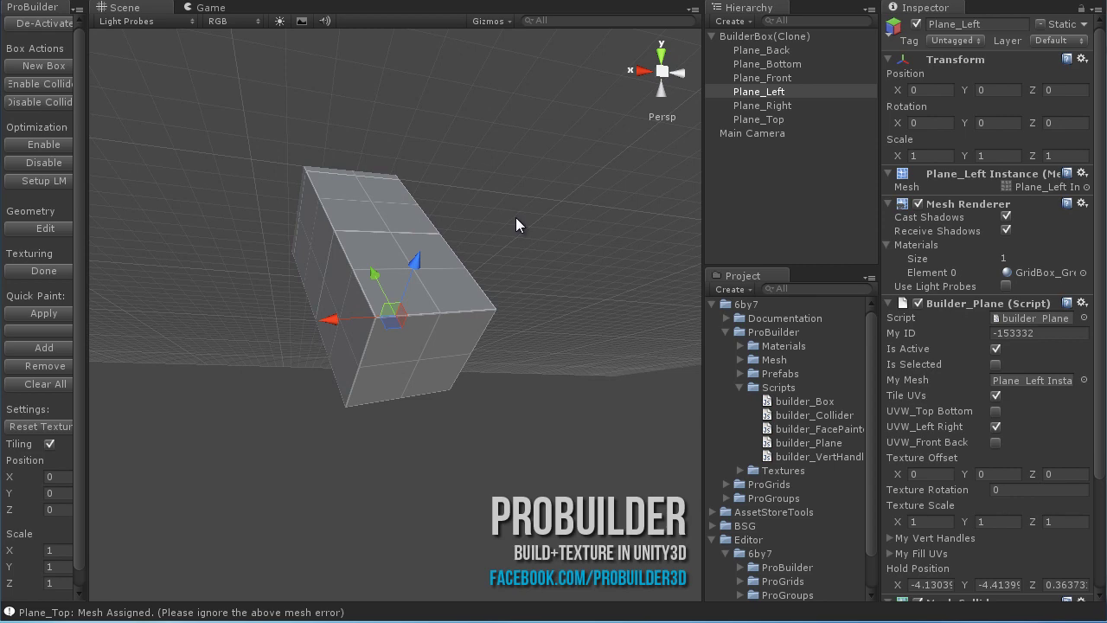
{"action": "mouse_move", "coordinate": [597, 282]}
{"action": "left_mouse_down", "text": "alt"}
{"action": "mouse_move", "coordinate": [371, 313]}
{"action": "mouse_move", "coordinate": [327, 278]}
{"action": "mouse_move", "coordinate": [287, 346]}
{"action": "mouse_move", "coordinate": [493, 322]}
{"action": "mouse_move", "coordinate": [358, 275]}
{"action": "mouse_move", "coordinate": [595, 441]}
{"action": "mouse_move", "coordinate": [586, 480]}
{"action": "mouse_move", "coordinate": [477, 363]}
{"action": "mouse_move", "coordinate": [559, 376]}
{"action": "mouse_move", "coordinate": [464, 343]}
{"action": "mouse_move", "coordinate": [622, 353]}
{"action": "left_mouse_up", "text": "alt"}
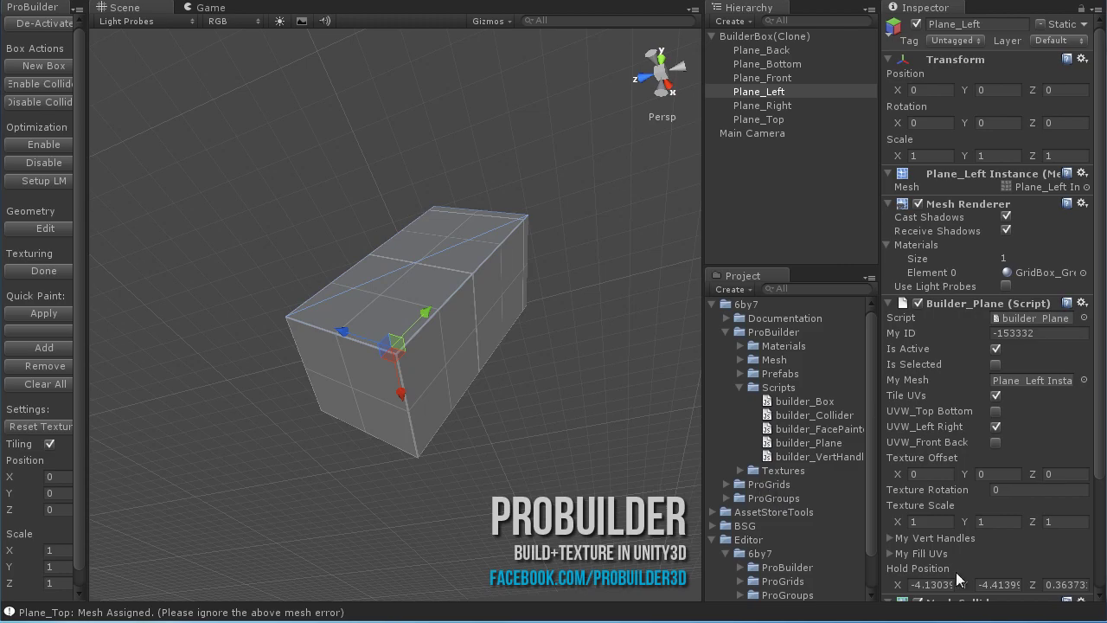